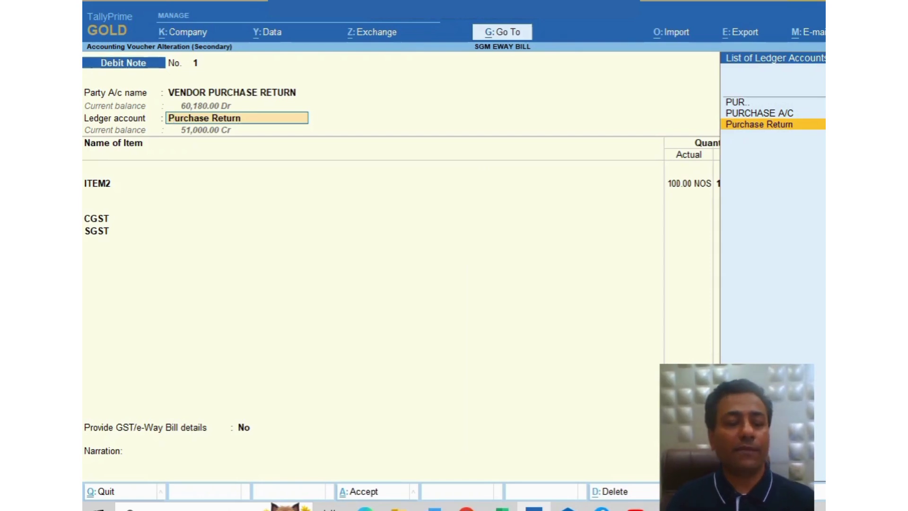
- Accept Purchase Return as the ledger on the Vendor Purchase Return debit note
{"action": "key", "text": "Return"}
- Save the debit note, see zero vouchers pending in Send for e-Way Bill, then open the e-Way Bill report
{"action": "key", "text": "ctrl+a"}
{"action": "key", "text": "alt+z"}
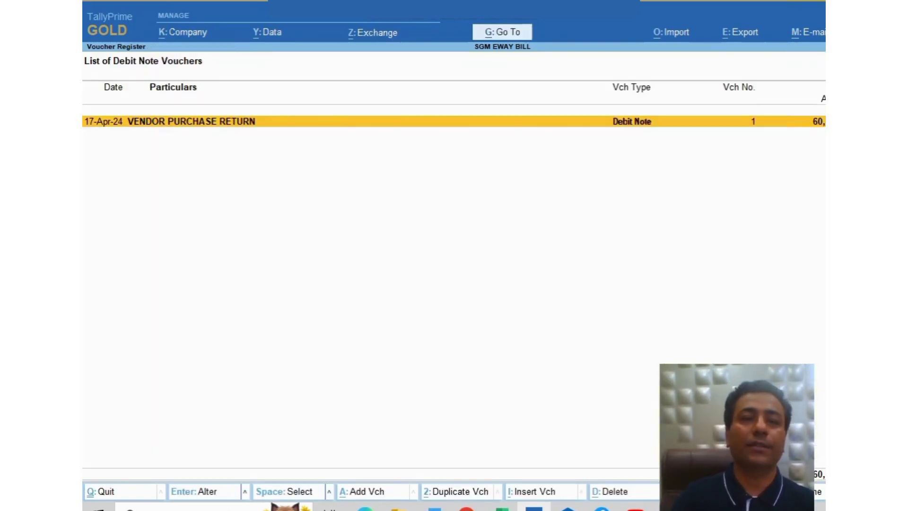
{"action": "key", "text": "w"}
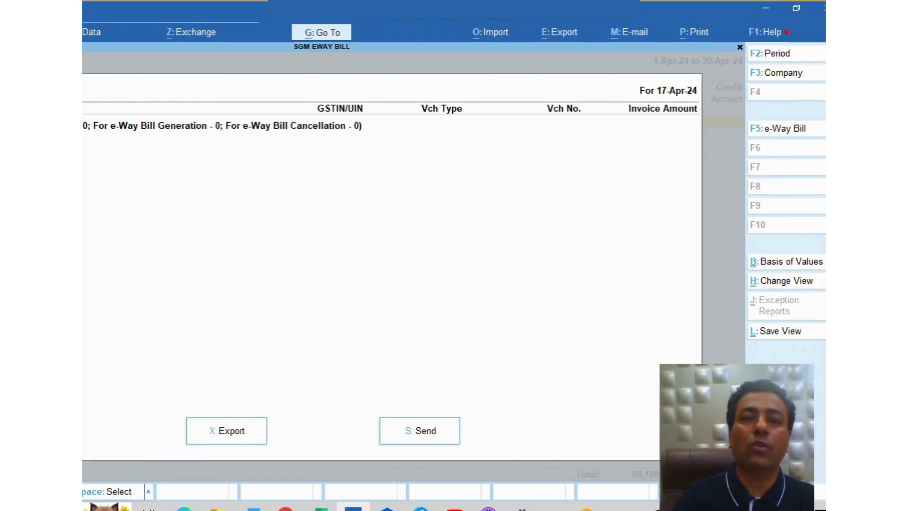
{"action": "key", "text": "alt+g"}
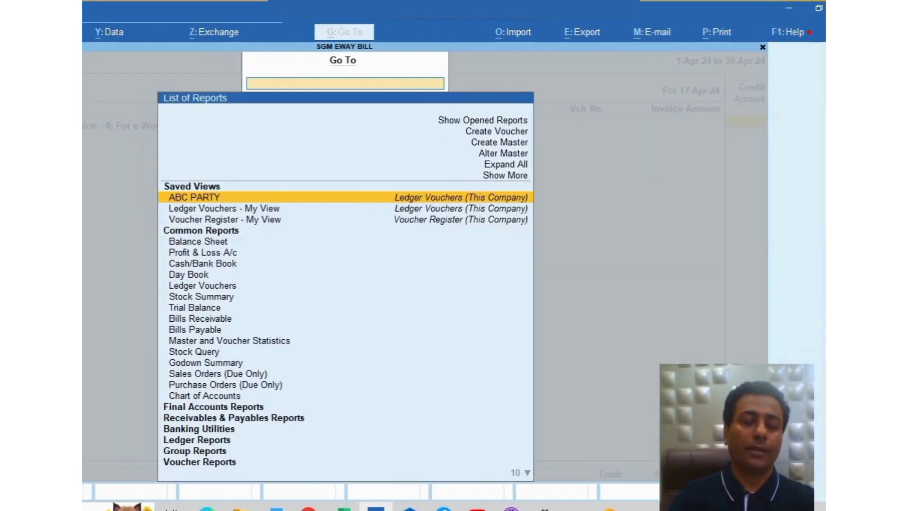
{"action": "type", "text": "EWA"}
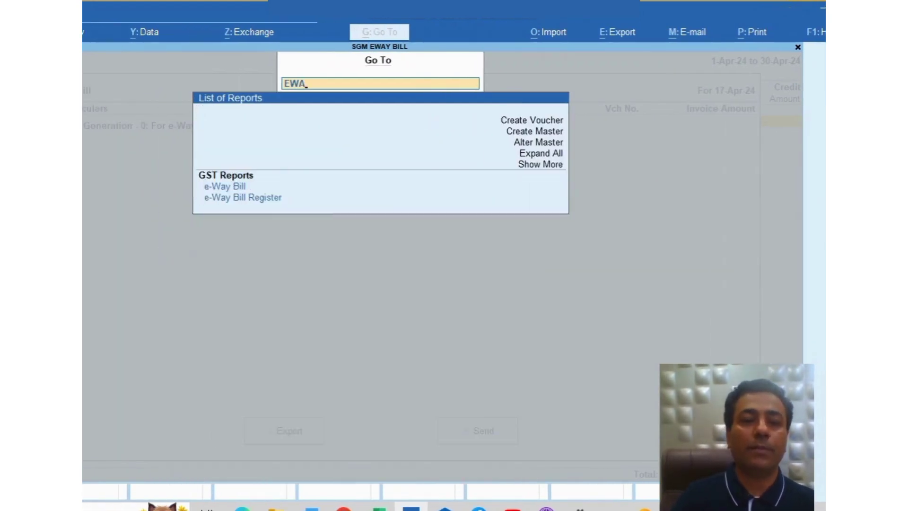
{"action": "key", "text": "Return"}
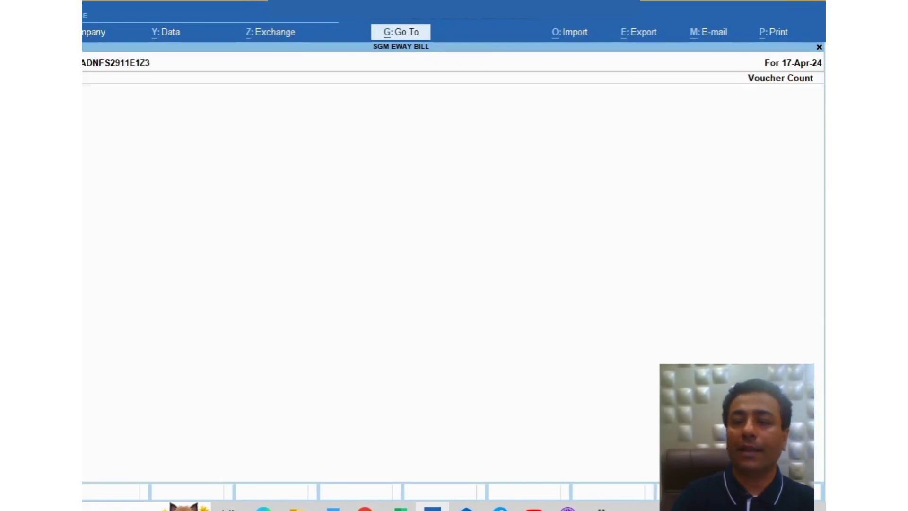
- Set Include Non-URD Purchases to Yes in the e-Way Bill report's Basis of Values
{"action": "key", "text": "ctrl+b"}
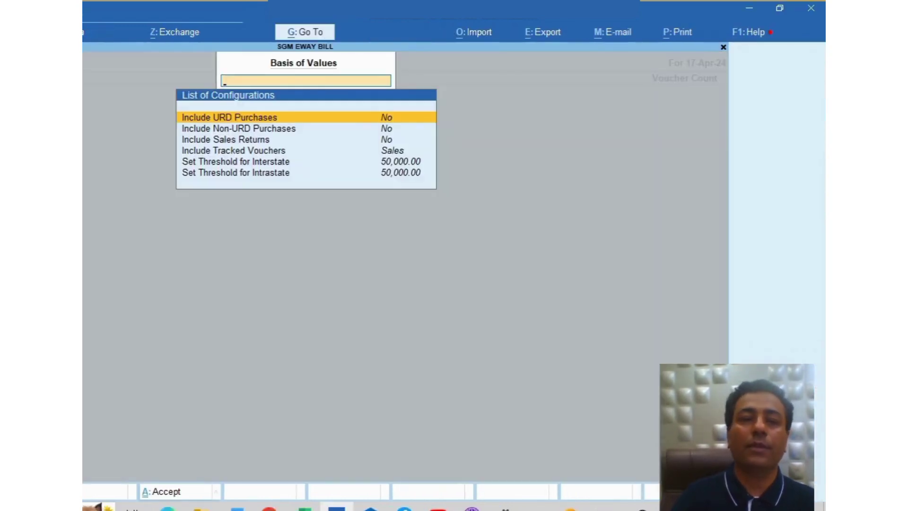
{"action": "key", "text": "Down"}
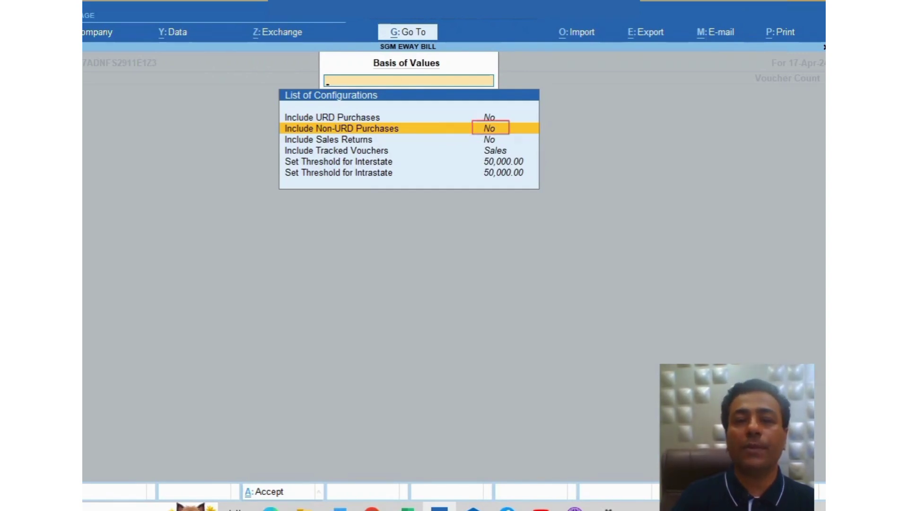
{"action": "key", "text": "y"}
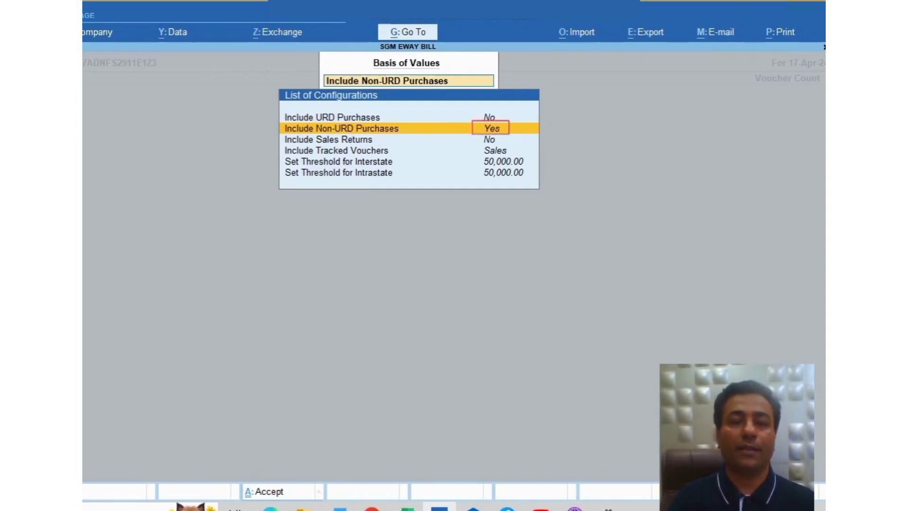
{"action": "key", "text": "ctrl+a"}
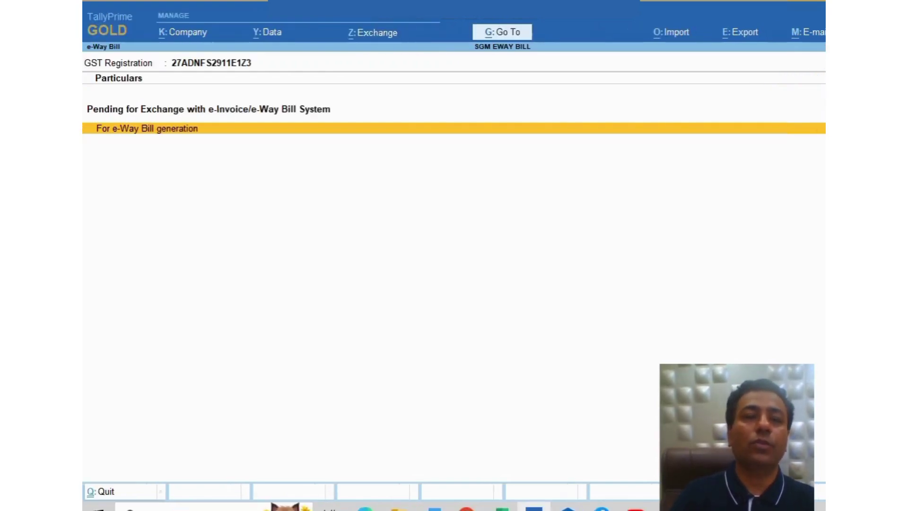
- Reopen Send for e-Way Bill and select the pending 17-Apr-24 Vendor Purchase Return debit note
{"action": "key", "text": "alt+z"}
{"action": "key", "text": "w"}
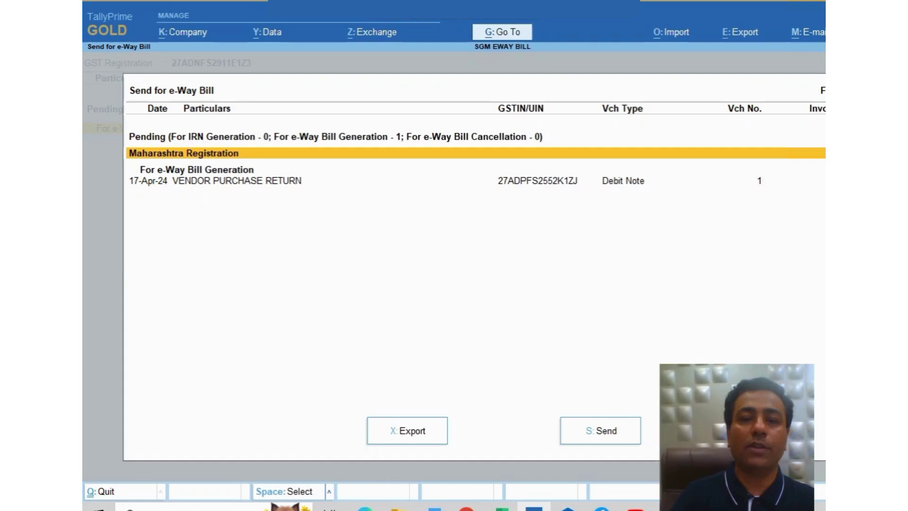
{"action": "key", "text": "Down"}
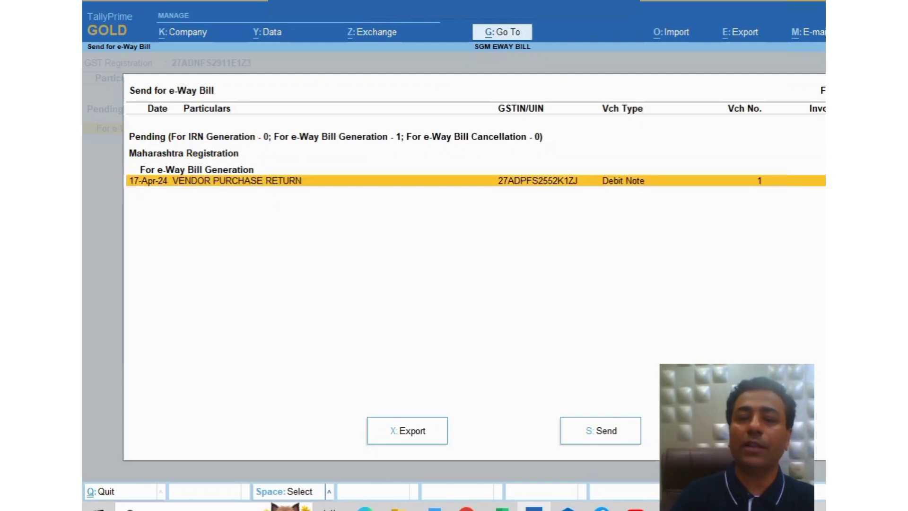